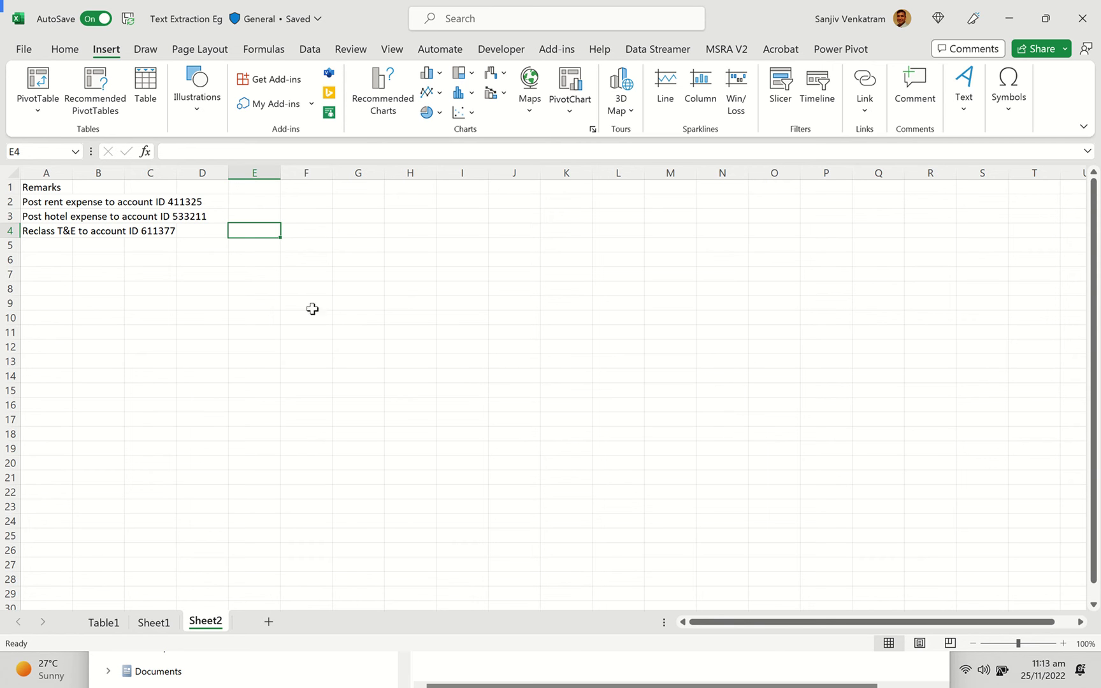
# Step: Convert the Remarks header and its three entries (A1:A4) into a table with headers
pyautogui.click(44, 203)
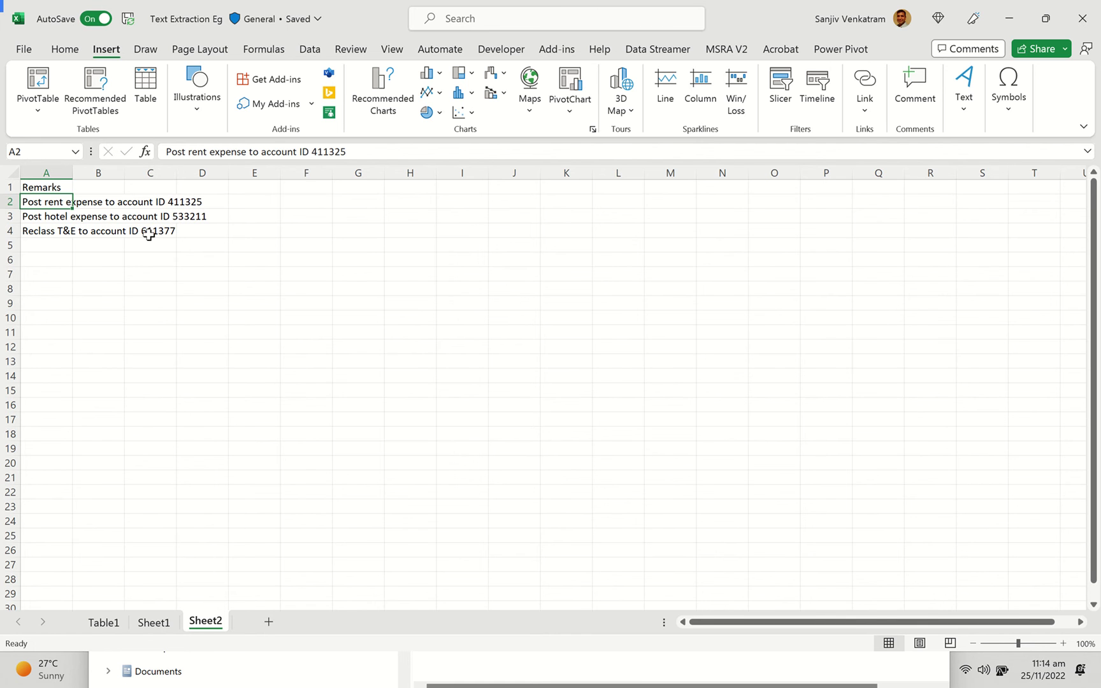
pyautogui.moveTo(41, 228); pyautogui.dragTo(38, 186)
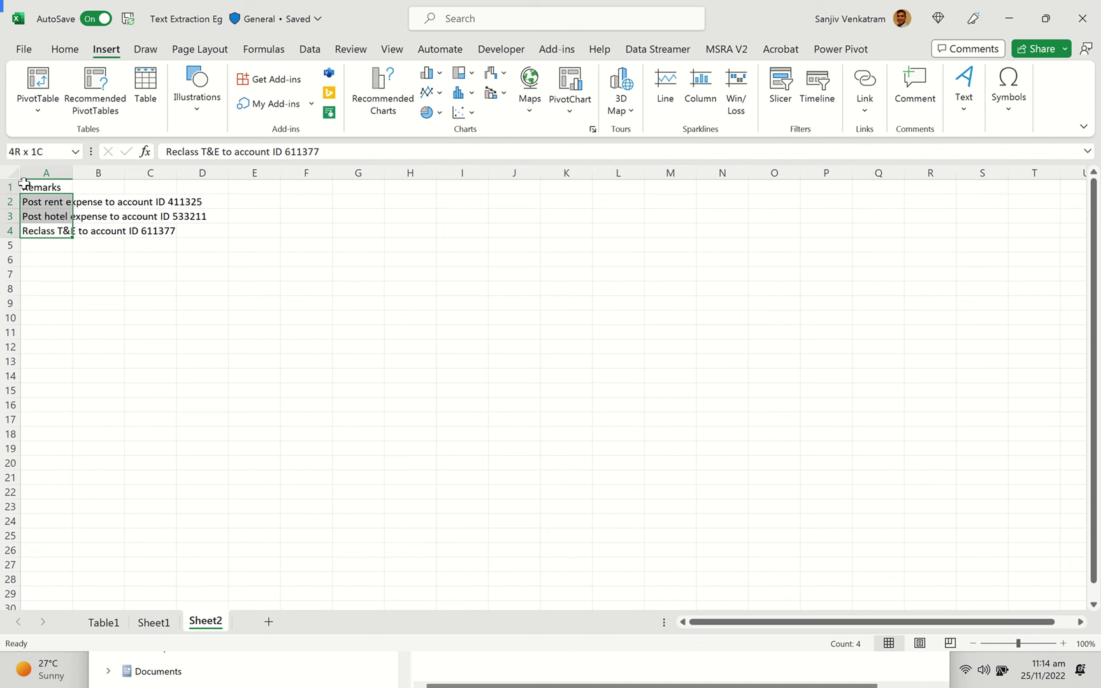
pyautogui.click(141, 88)
pyautogui.click(464, 347)
pyautogui.click(484, 365)
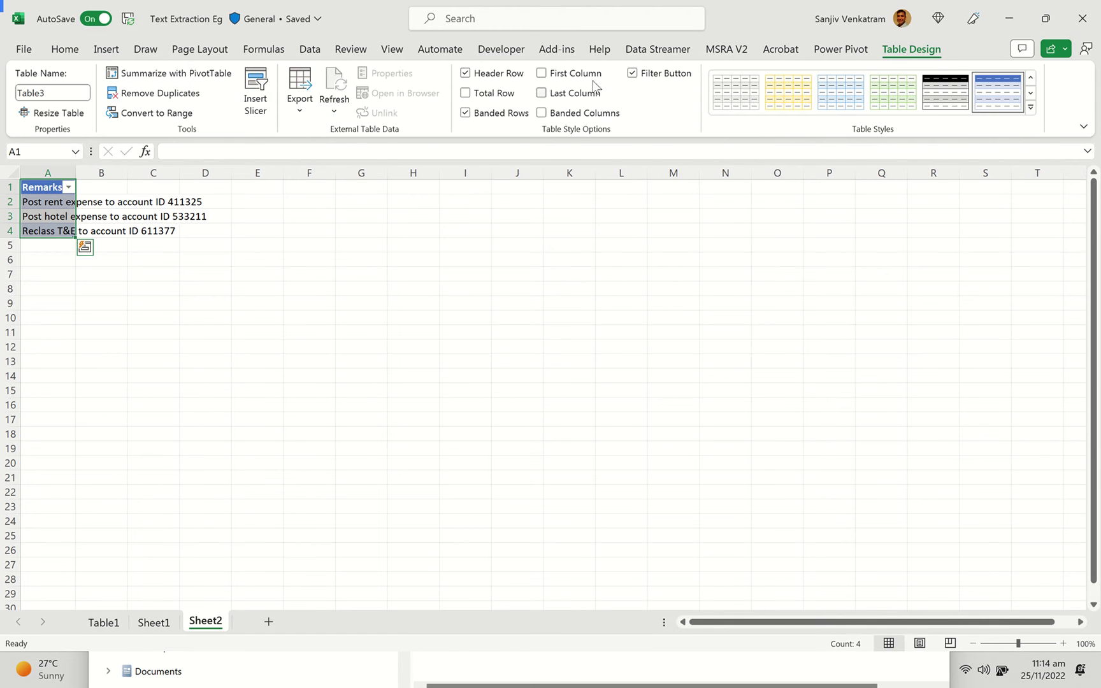
# Step: Rename the table to Transaction_Expense and bring up the context menu on a table cell
pyautogui.click(73, 93)
pyautogui.write('Transaction_')
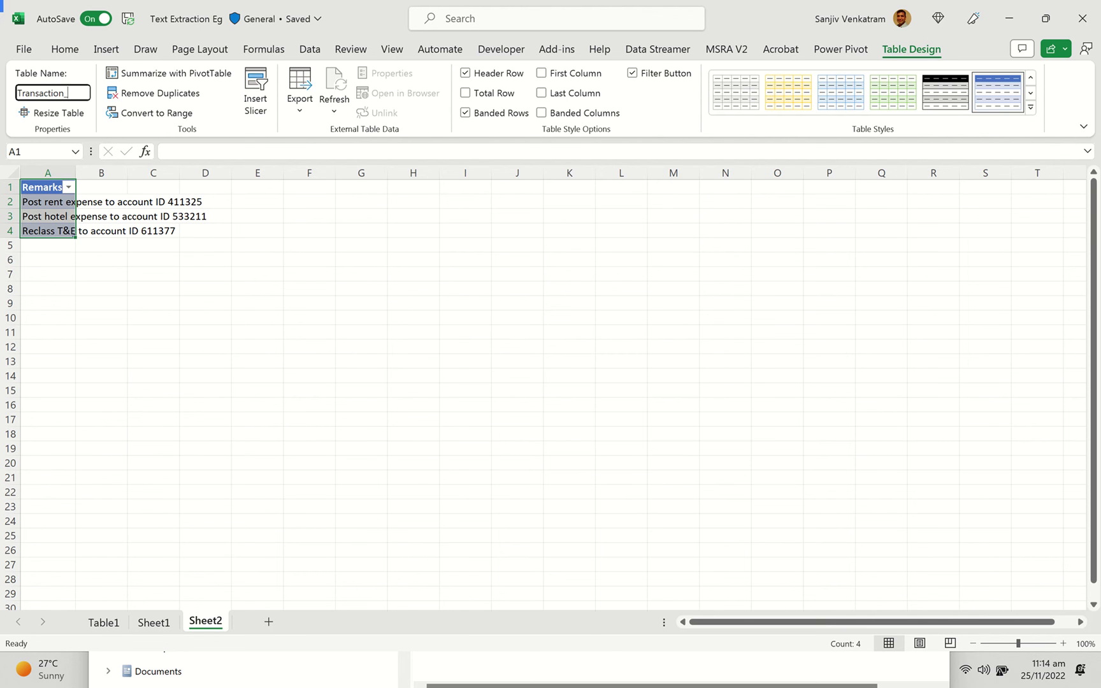
pyautogui.write('Expenses')
pyautogui.press('Return')
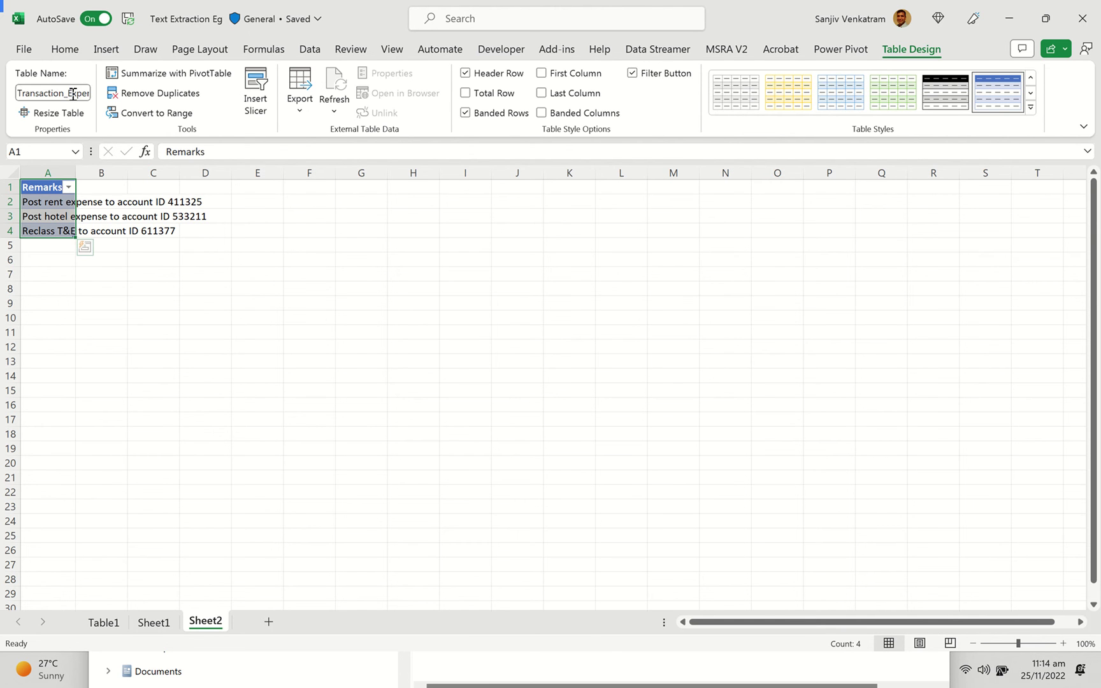
pyautogui.click(56, 213)
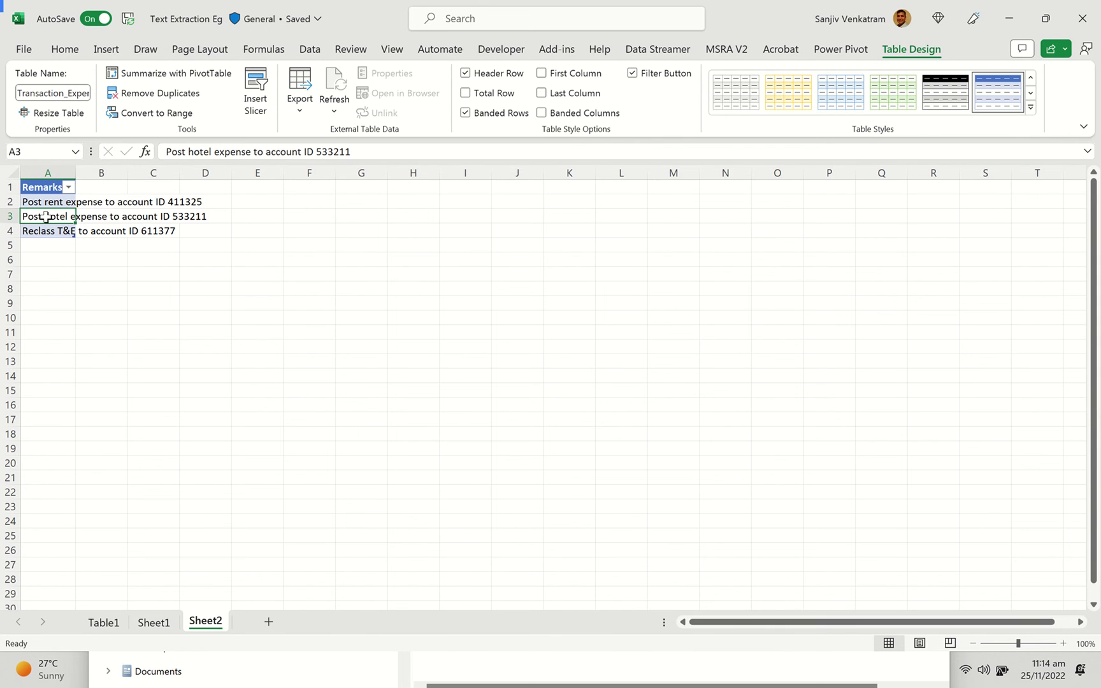
pyautogui.rightClick(46, 217)
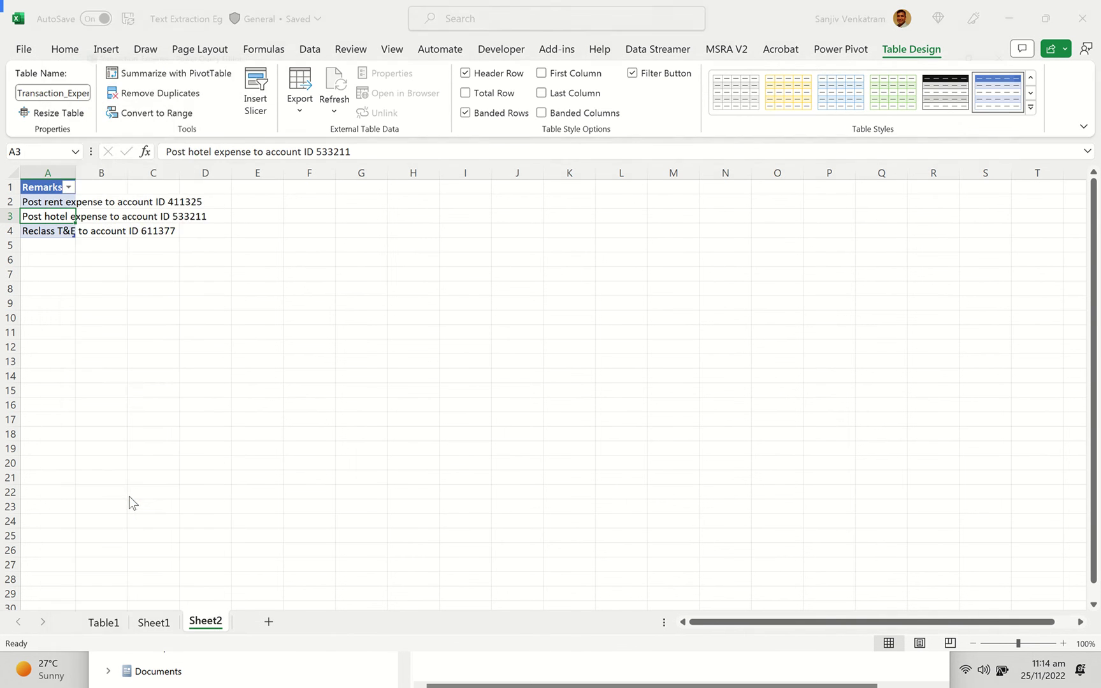
# Step: Load the table into Power Query from Table/Range and close the stray File Explorer window
pyautogui.click(131, 498)
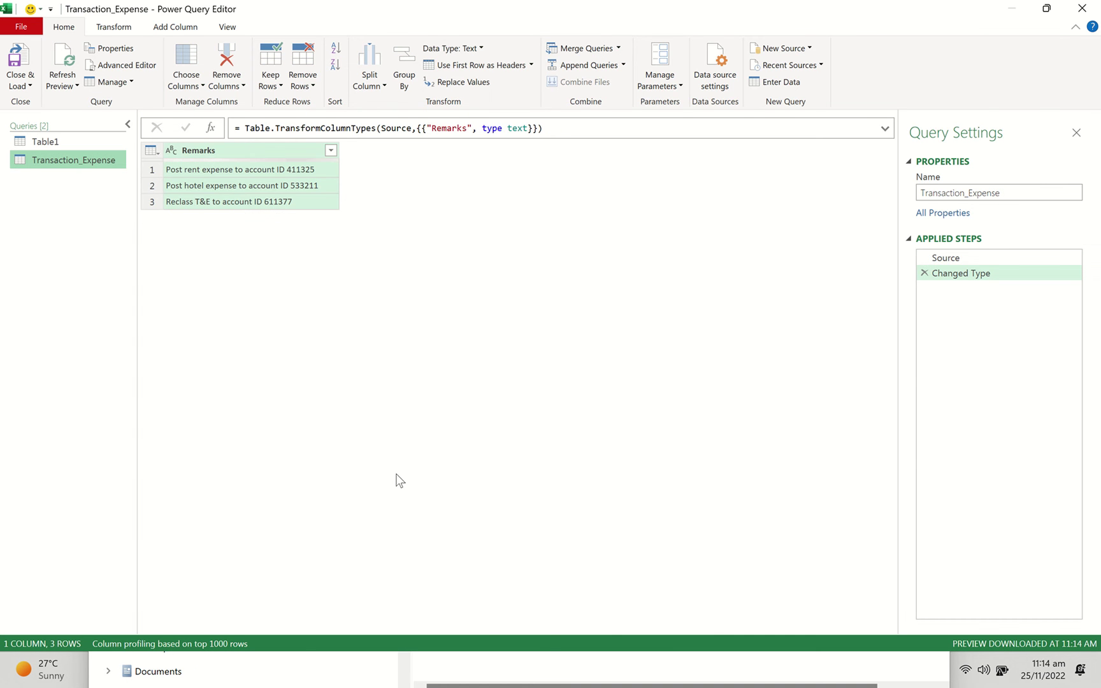
pyautogui.hotkey('alt', 'Tab')
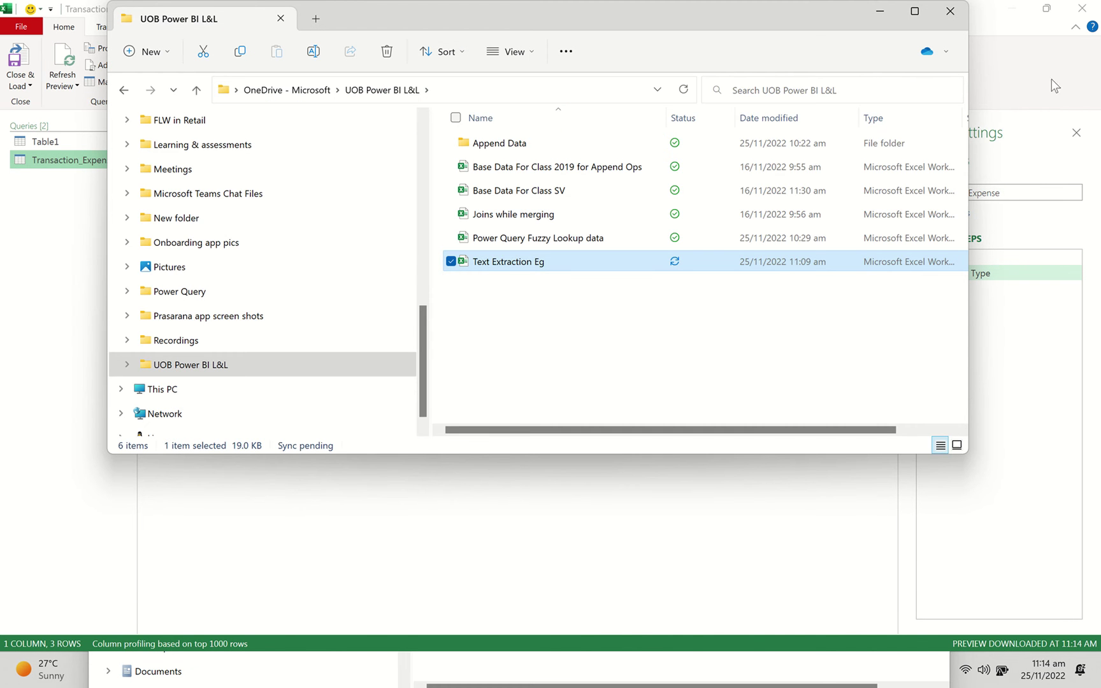
pyautogui.click(950, 11)
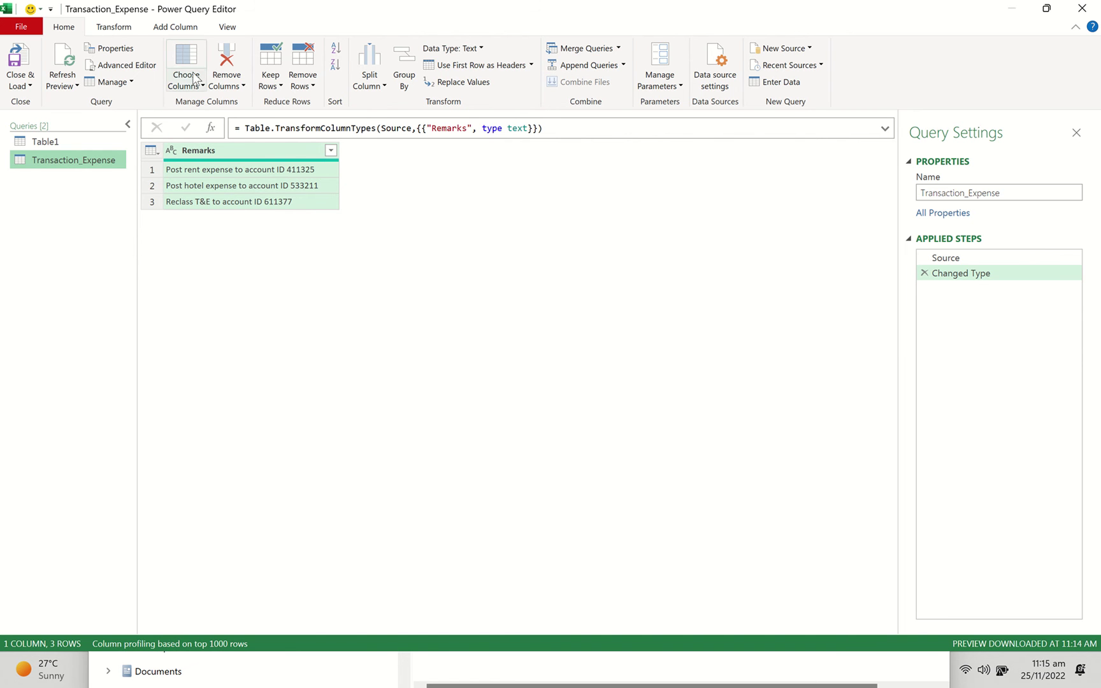
# Step: Start a custom column named Account ID and move the dialog so all remarks show
pyautogui.click(171, 29)
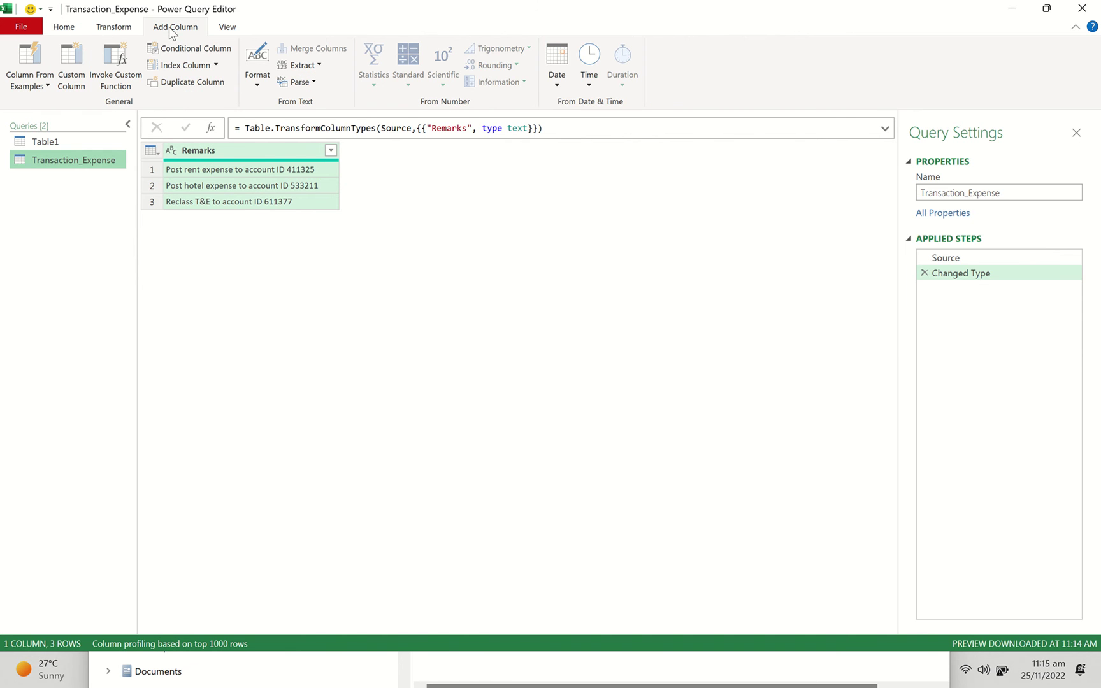
pyautogui.click(72, 64)
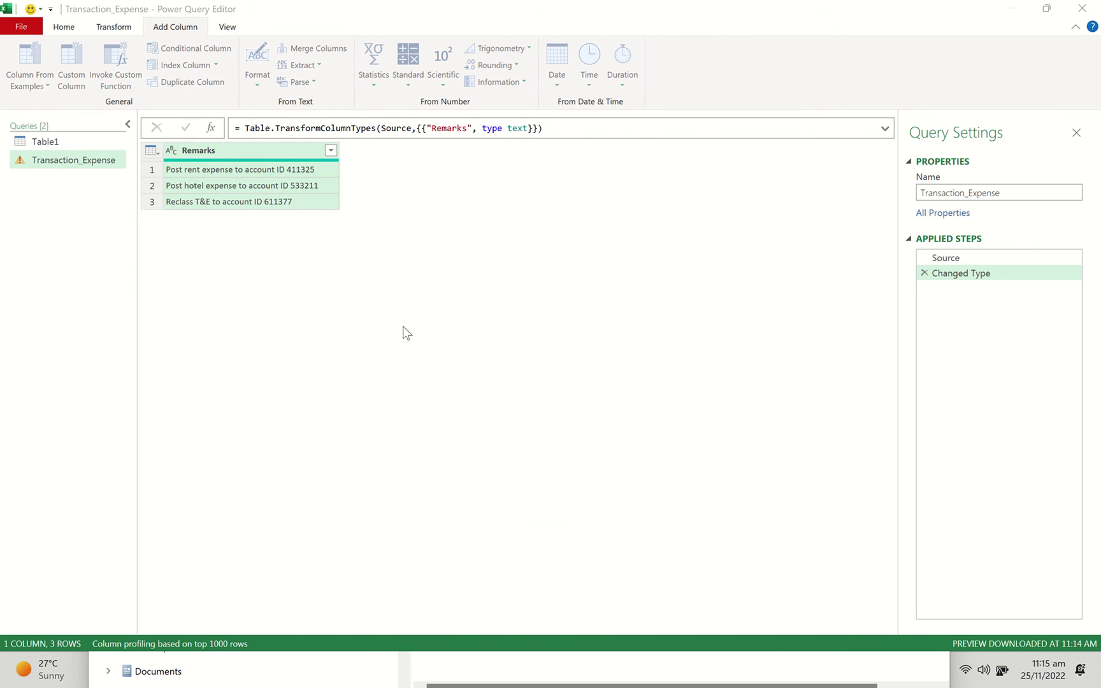
pyautogui.doubleClick(364, 252)
pyautogui.write('Account ID')
pyautogui.click(340, 288)
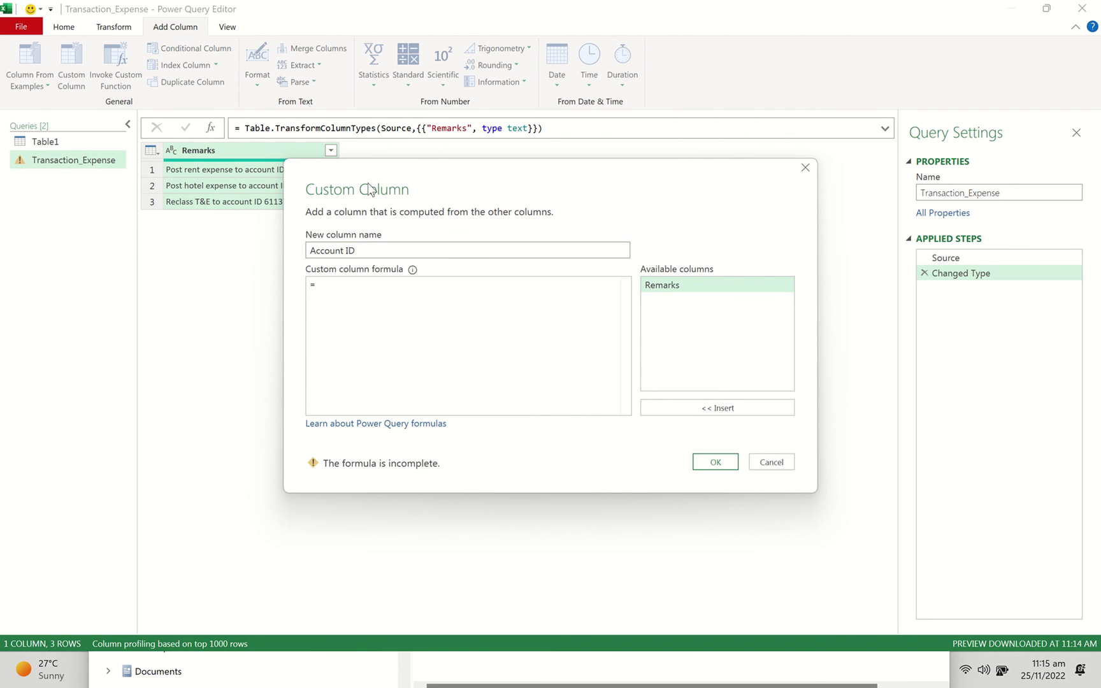
pyautogui.moveTo(372, 184); pyautogui.dragTo(304, 273)
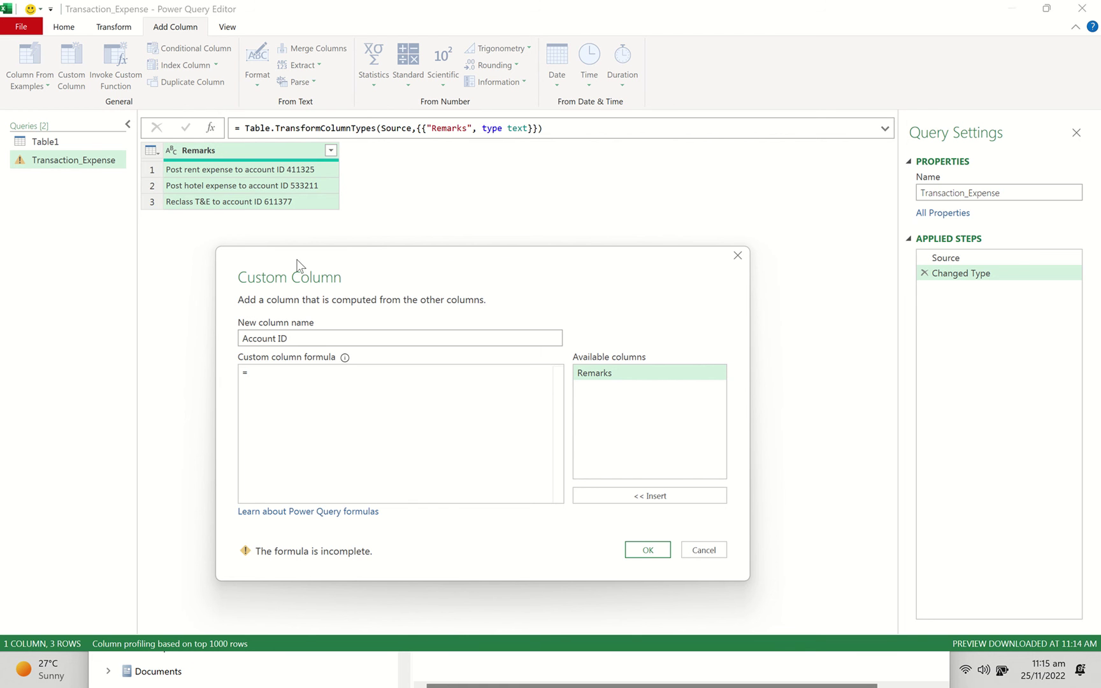
# Step: Write the Account ID formula Text.Select([Remarks], {"0".."9"}) to keep only digits
pyautogui.click(276, 372)
pyautogui.write('Text')
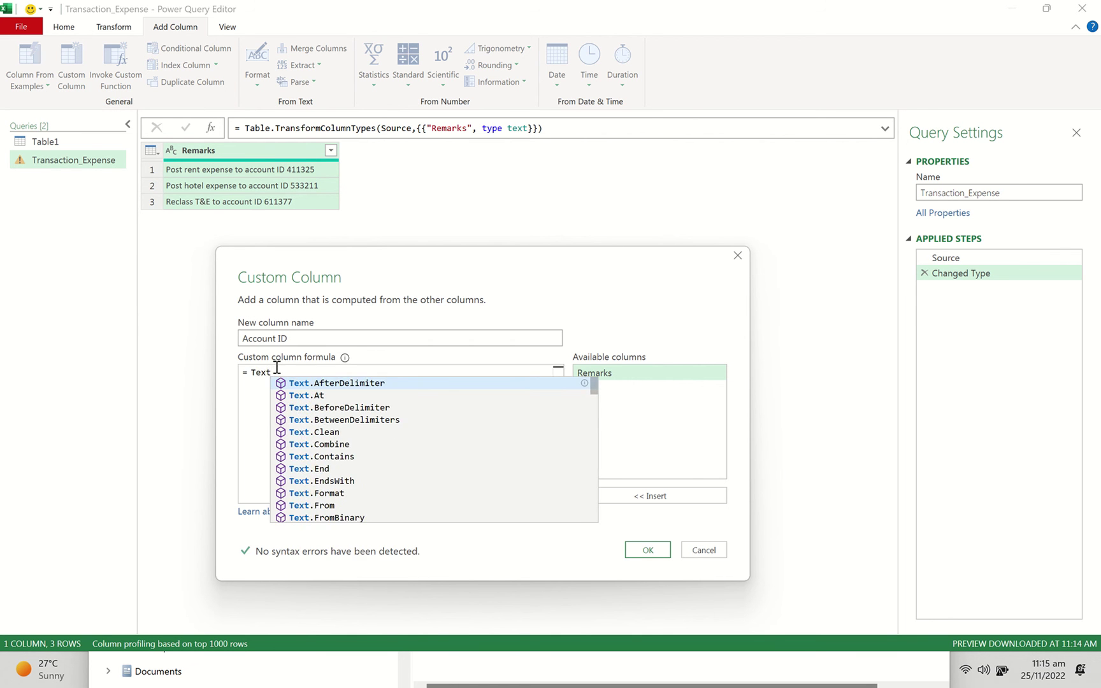
pyautogui.write(' select')
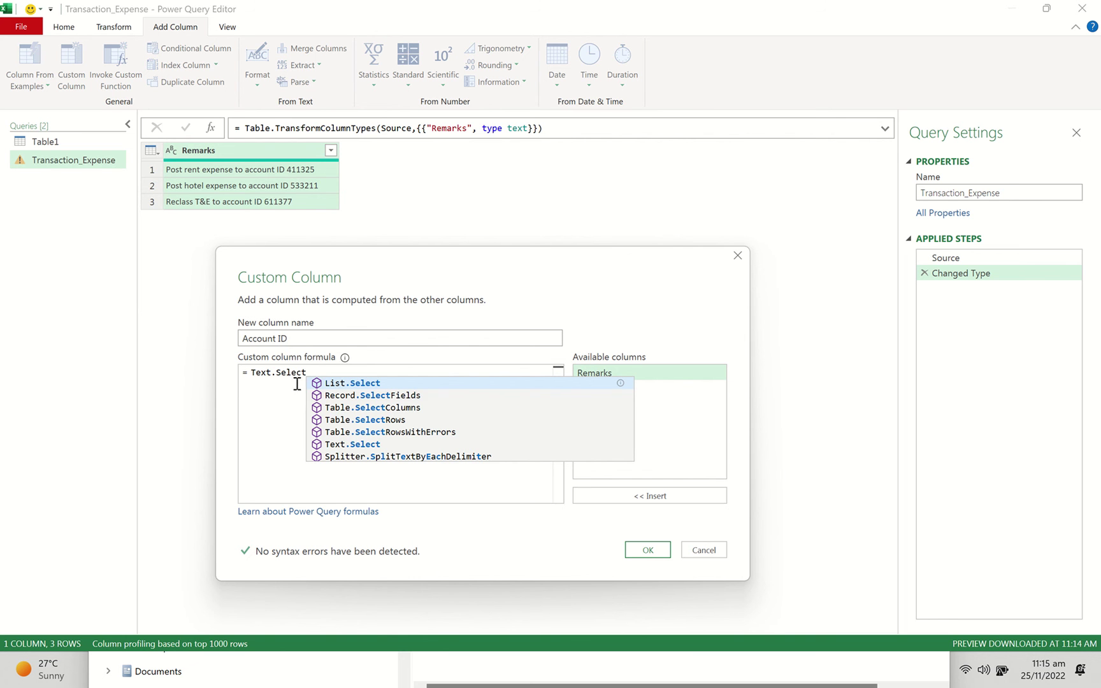
pyautogui.write('(')
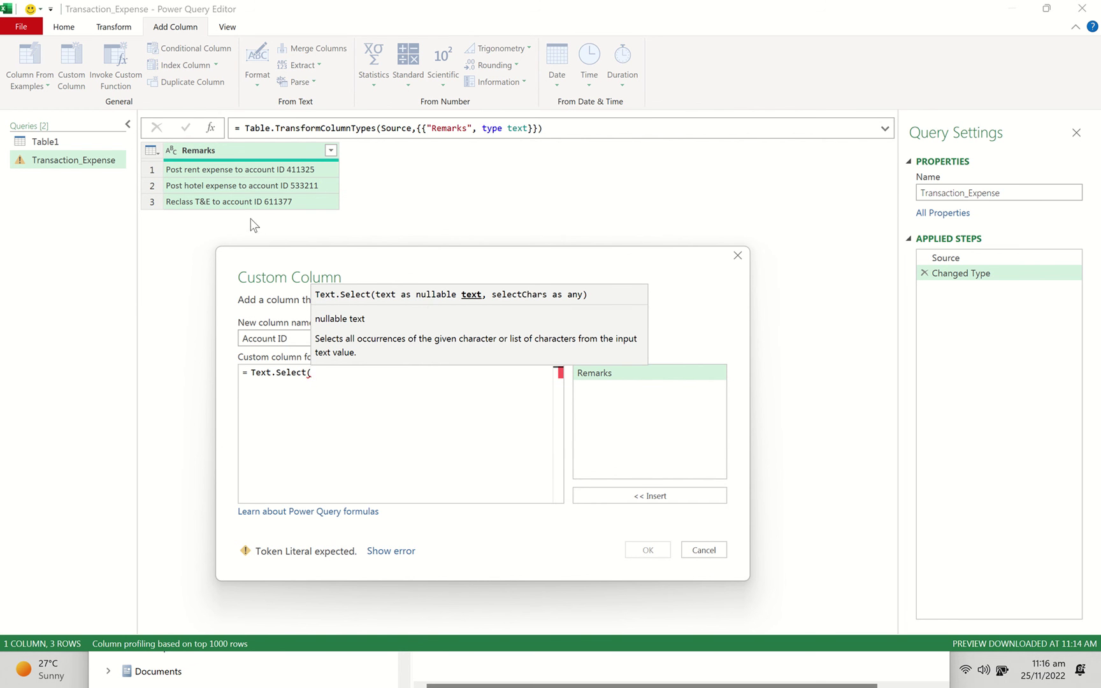
pyautogui.doubleClick(621, 373)
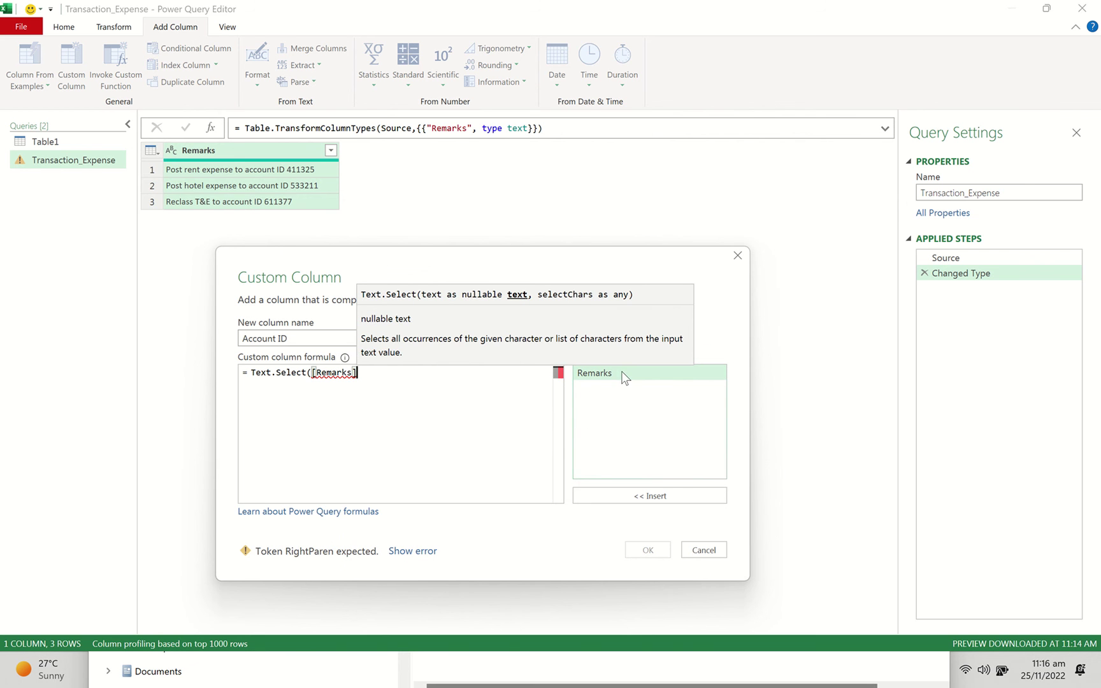
pyautogui.write(',')
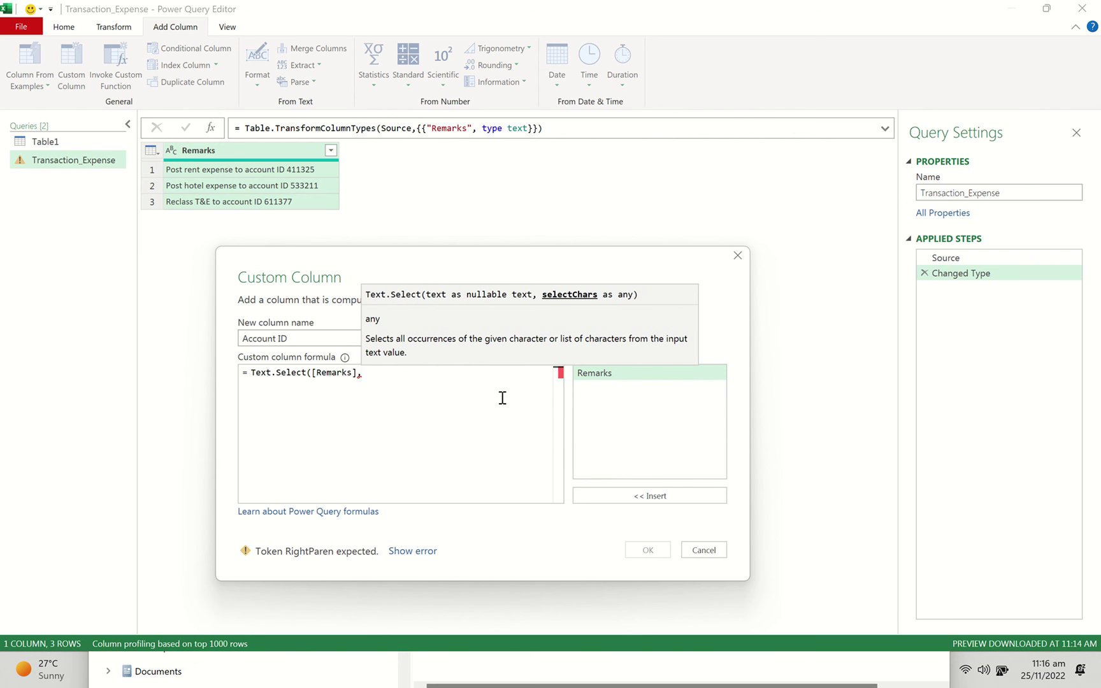
pyautogui.write('{')
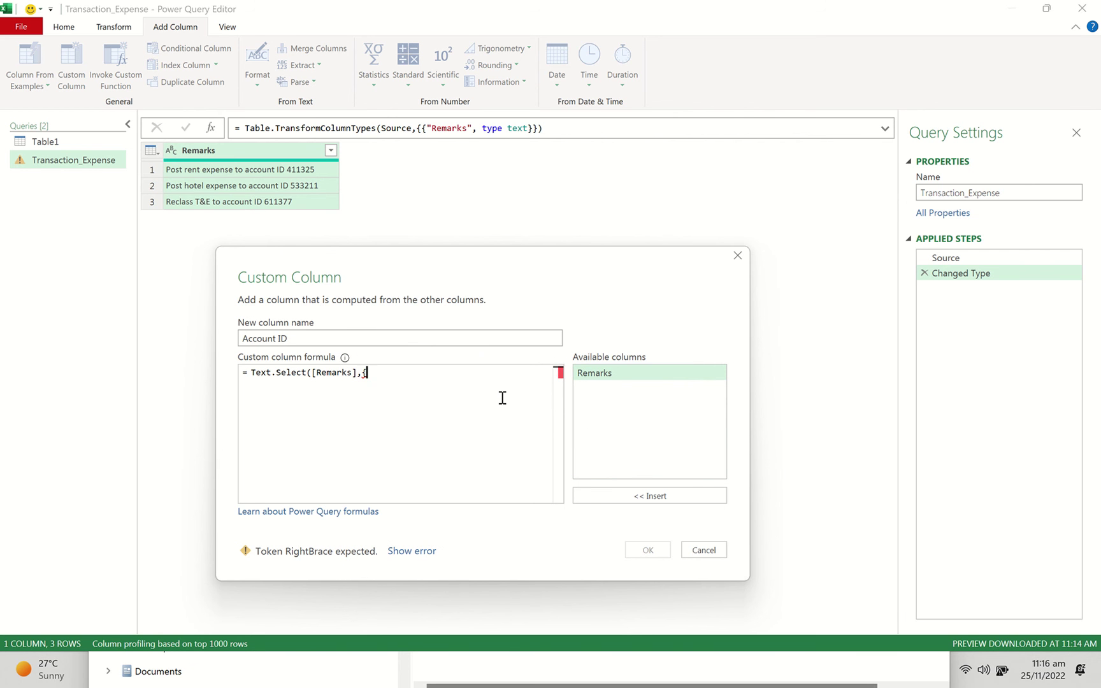
pyautogui.write('"')
pyautogui.write('0",."9')
pyautogui.write('"')
pyautogui.write('})')
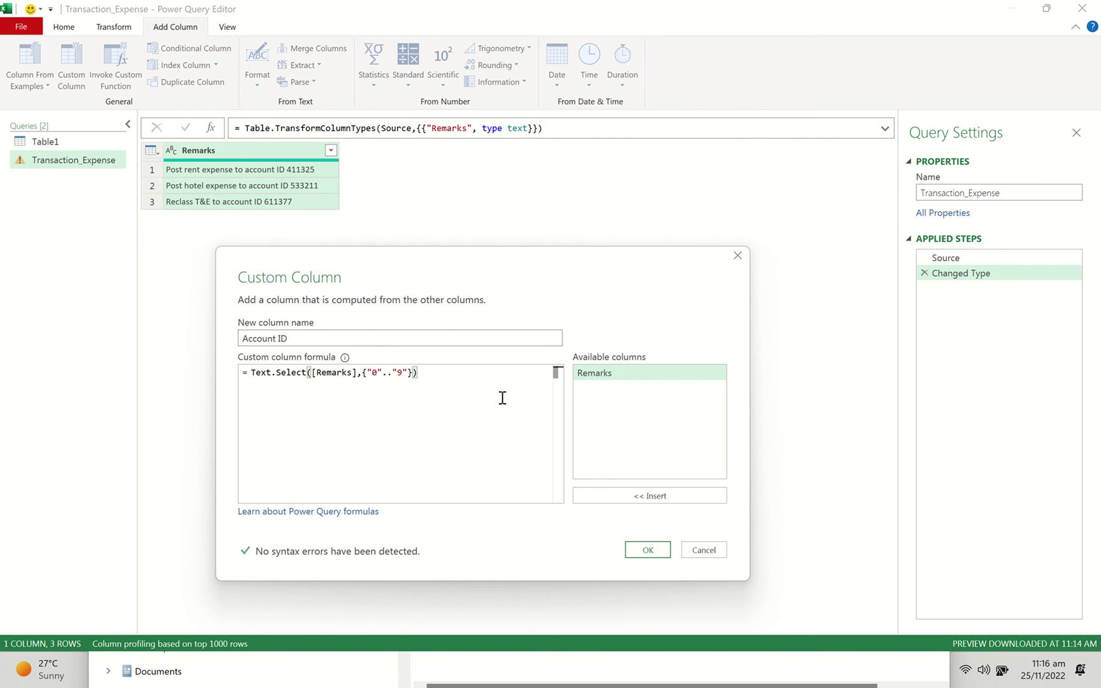
# Step: Confirm the custom column, producing Account IDs 411325, 533211 and 611377
pyautogui.click(650, 550)
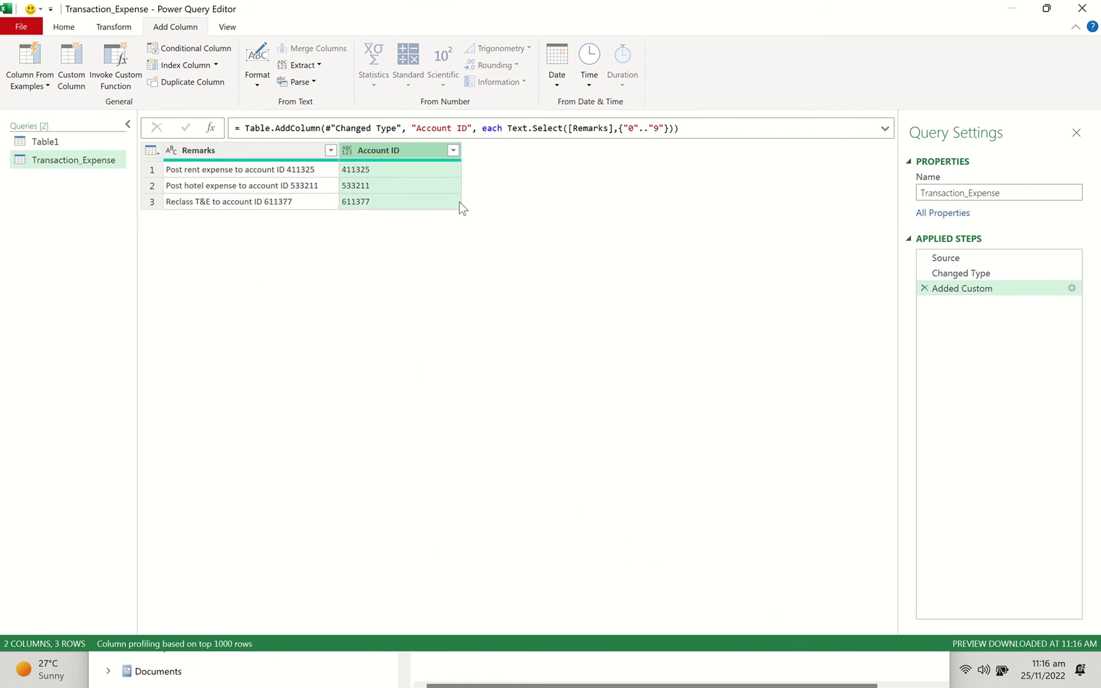